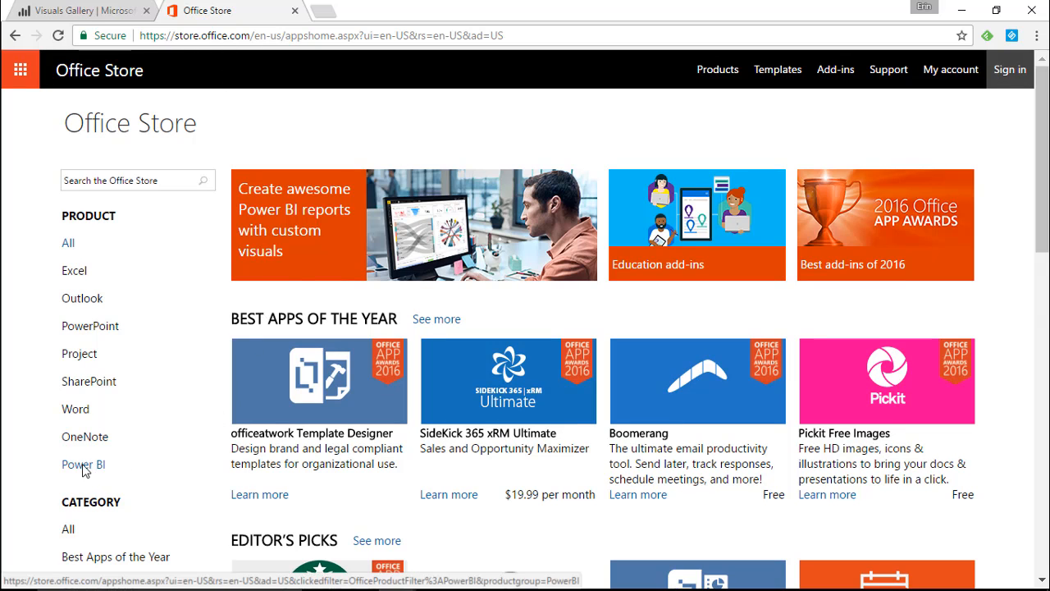
In the Office Store, filter to Power BI visuals, list more apps, and open the download page of the LineDot Chart from the second results page.
click(83, 466)
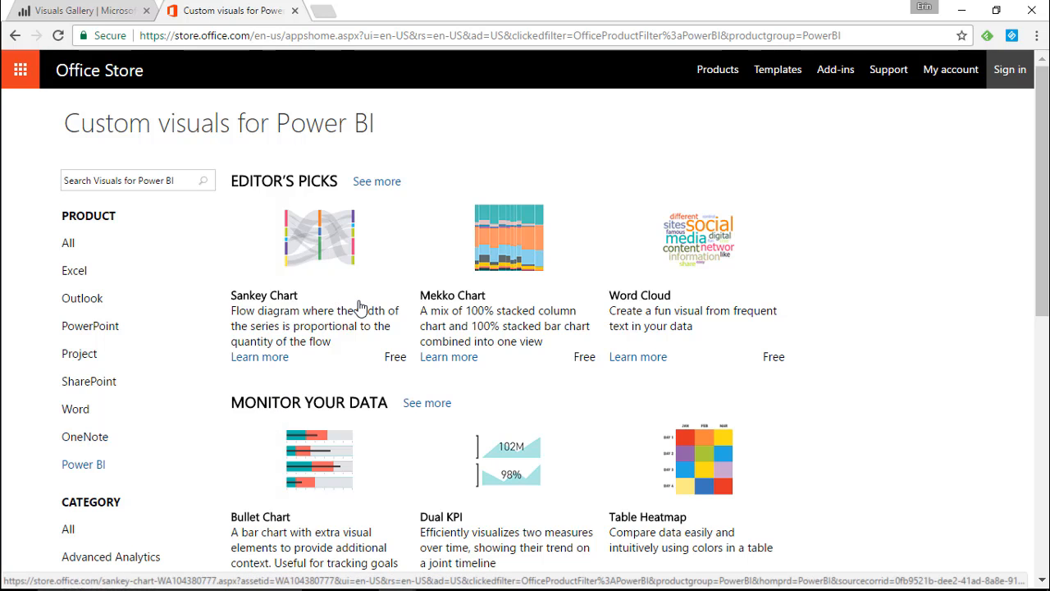
scroll(365, 305, down, 8)
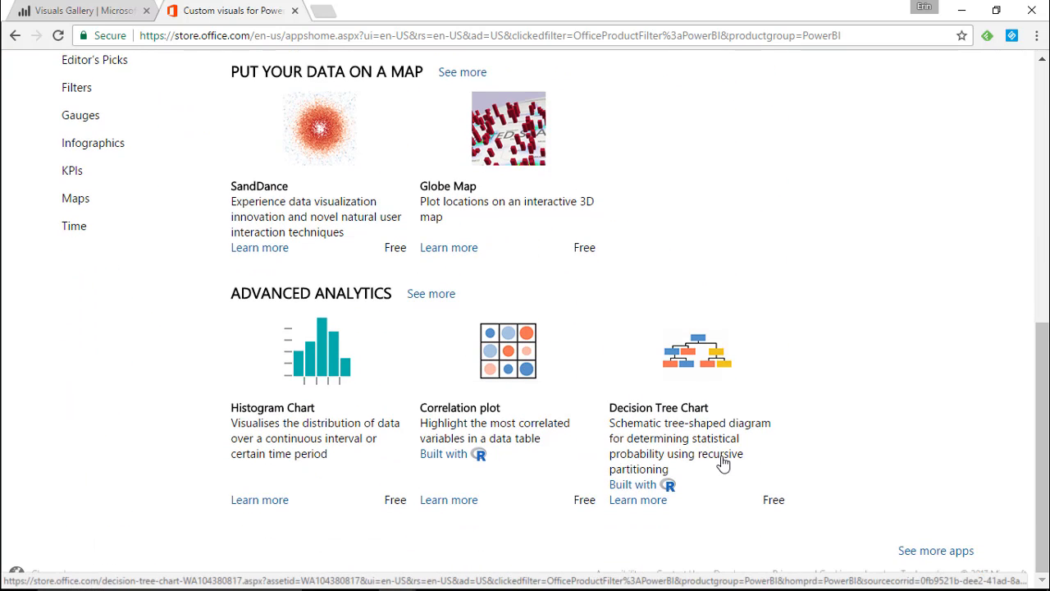
click(927, 555)
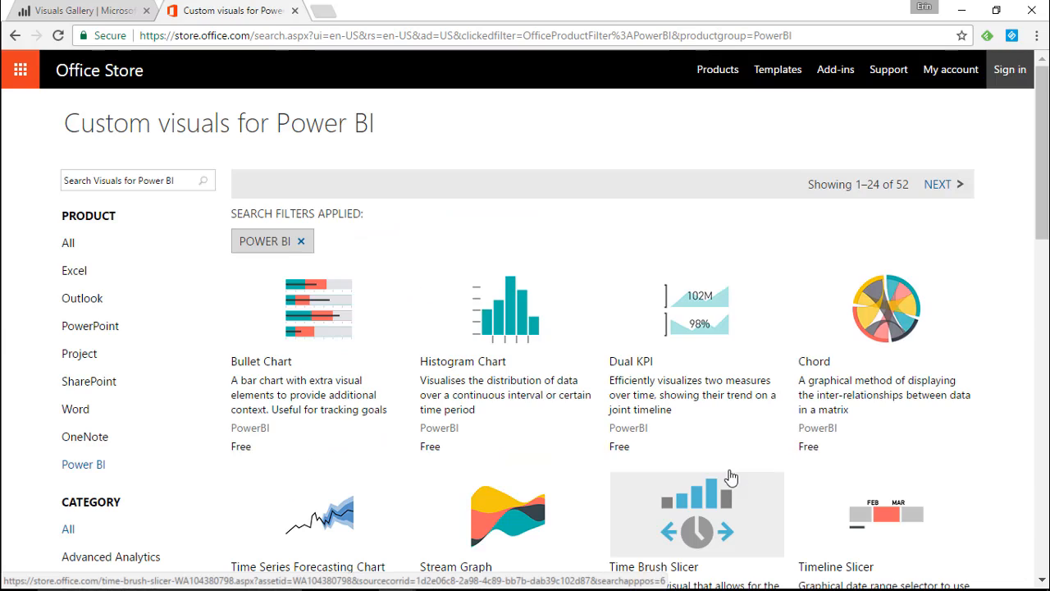
click(937, 187)
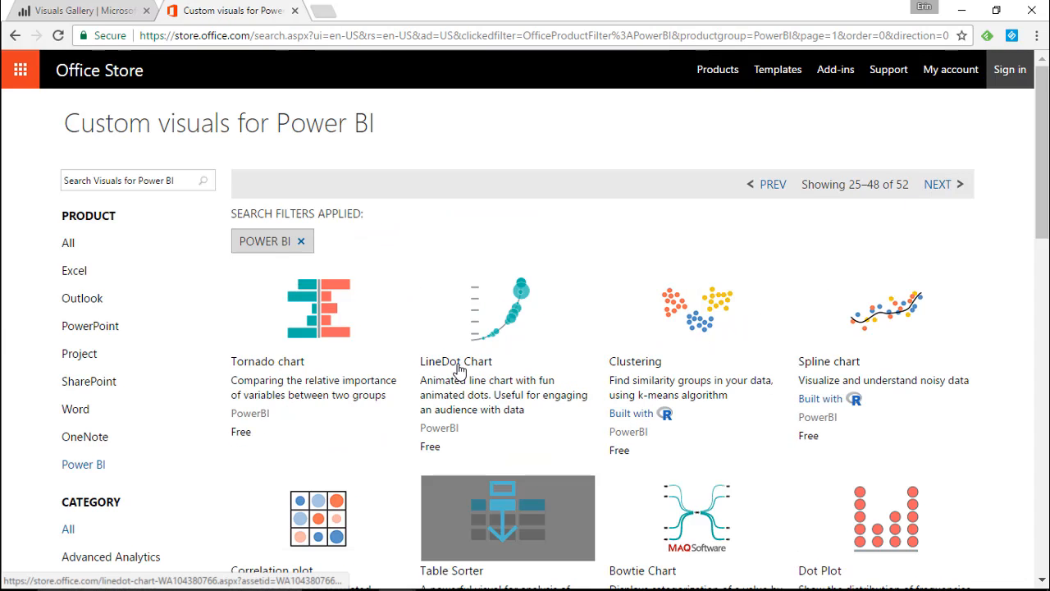
click(484, 370)
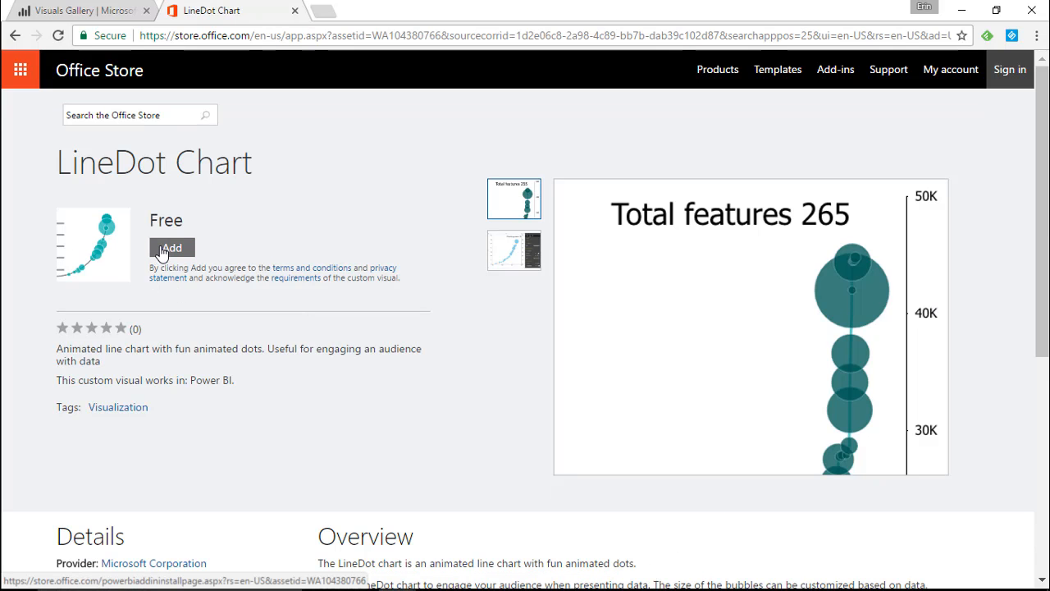
click(162, 252)
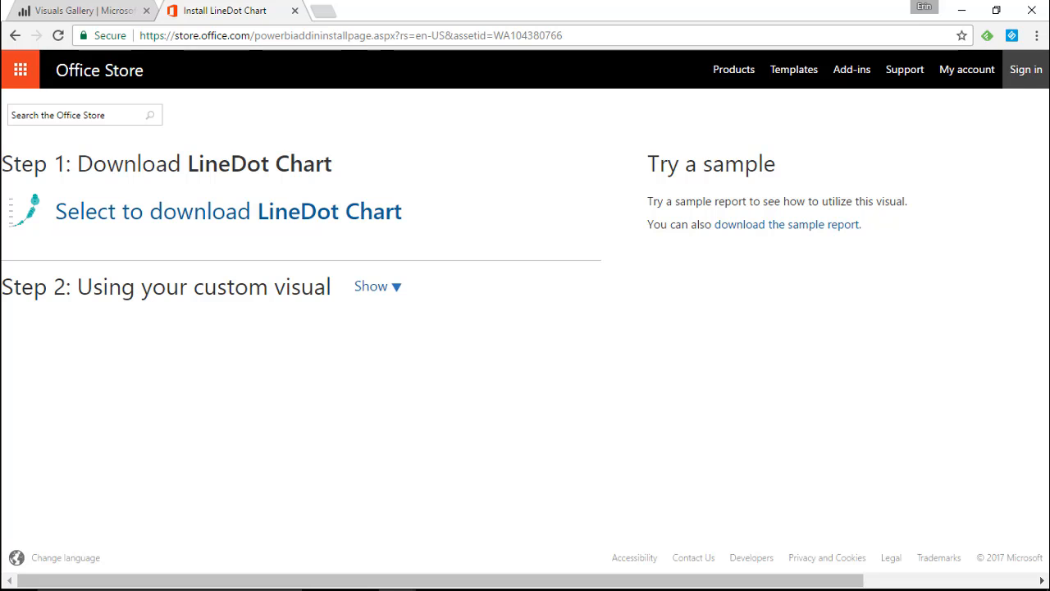
Switch to Power BI Desktop and load the Income Per Person table from the Excel workbook Bermuda Income.xlsx.
key(alt+Tab)
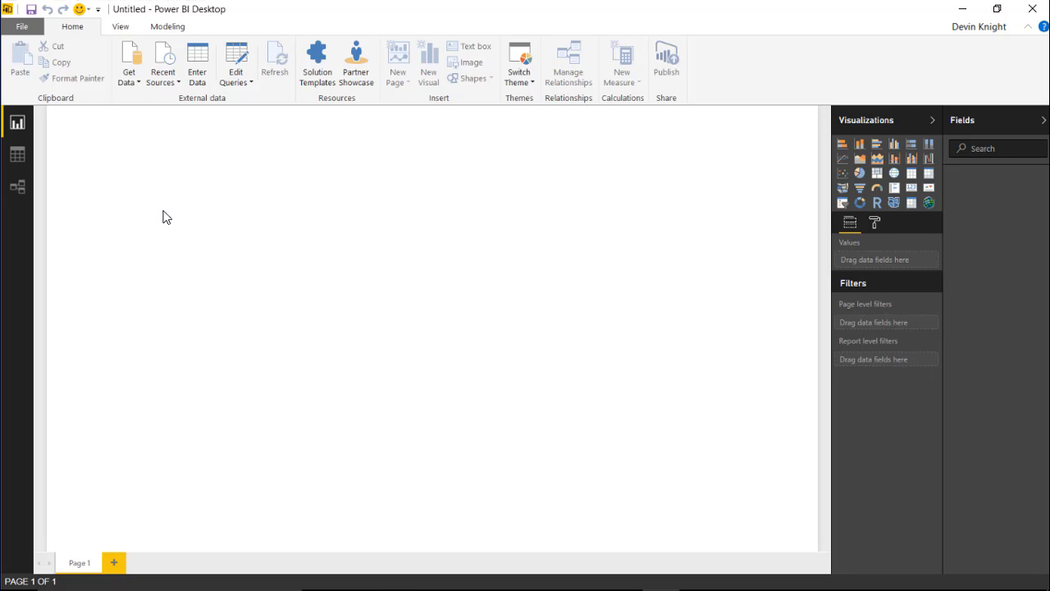
click(125, 86)
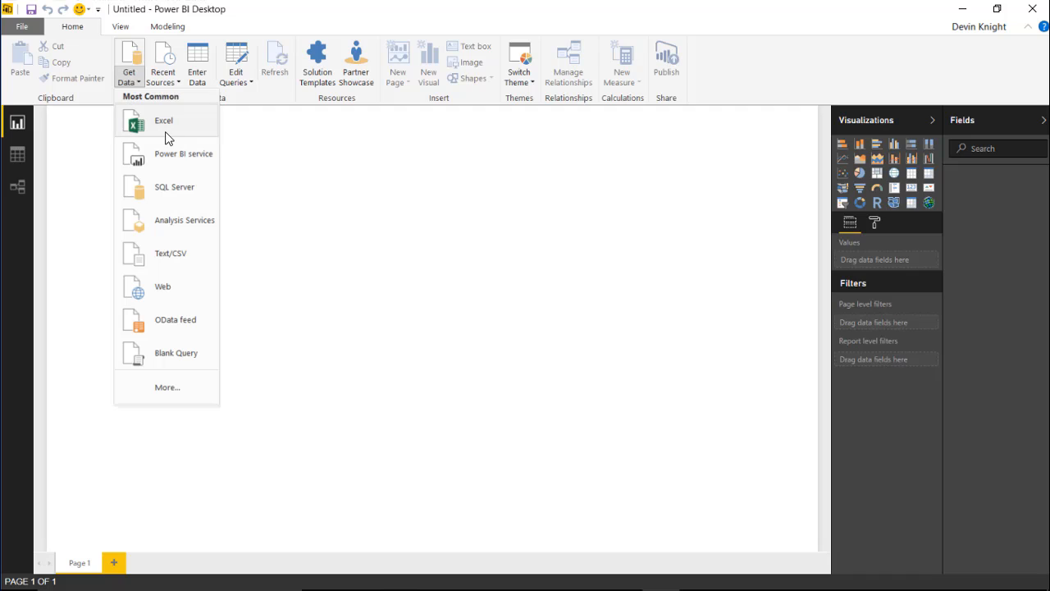
click(168, 123)
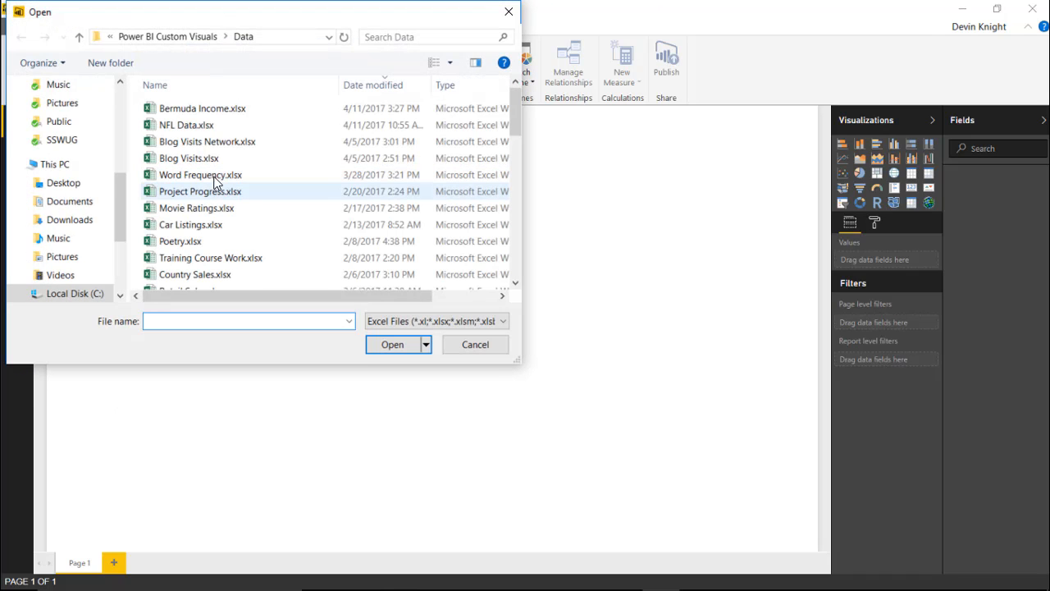
click(170, 107)
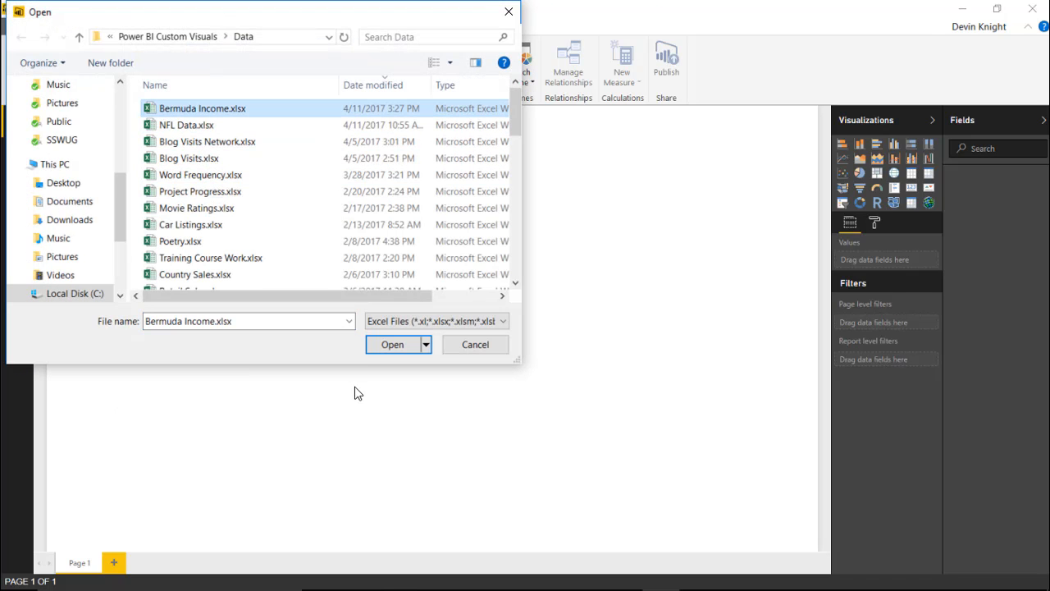
click(382, 345)
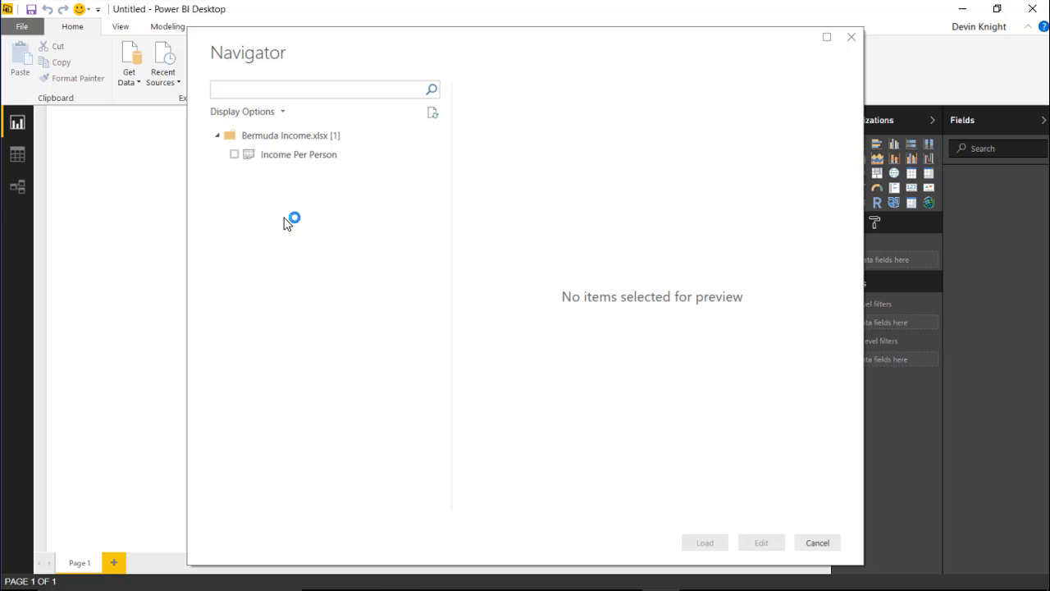
click(235, 154)
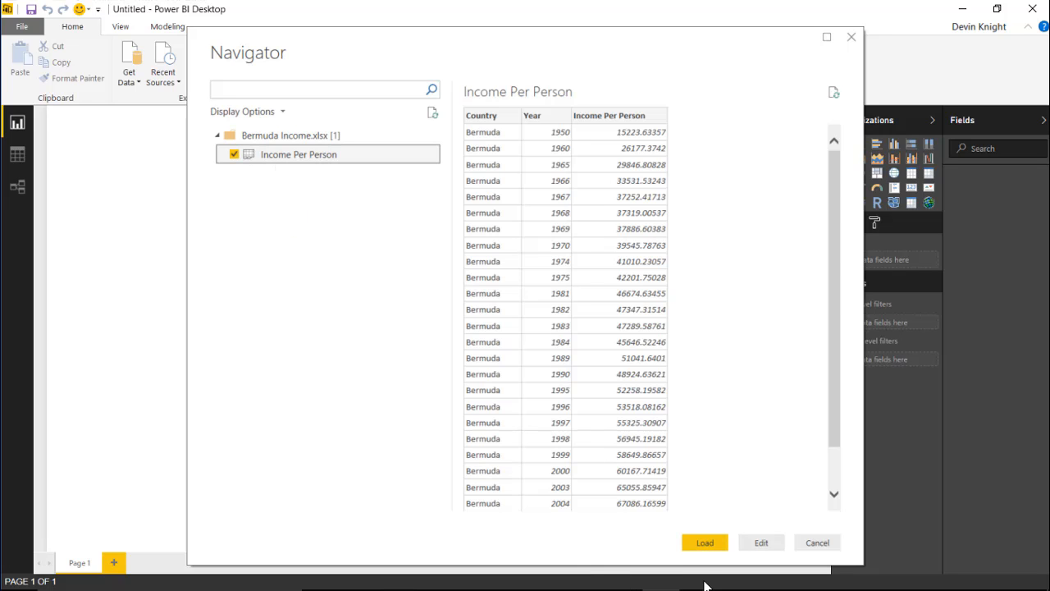
click(707, 544)
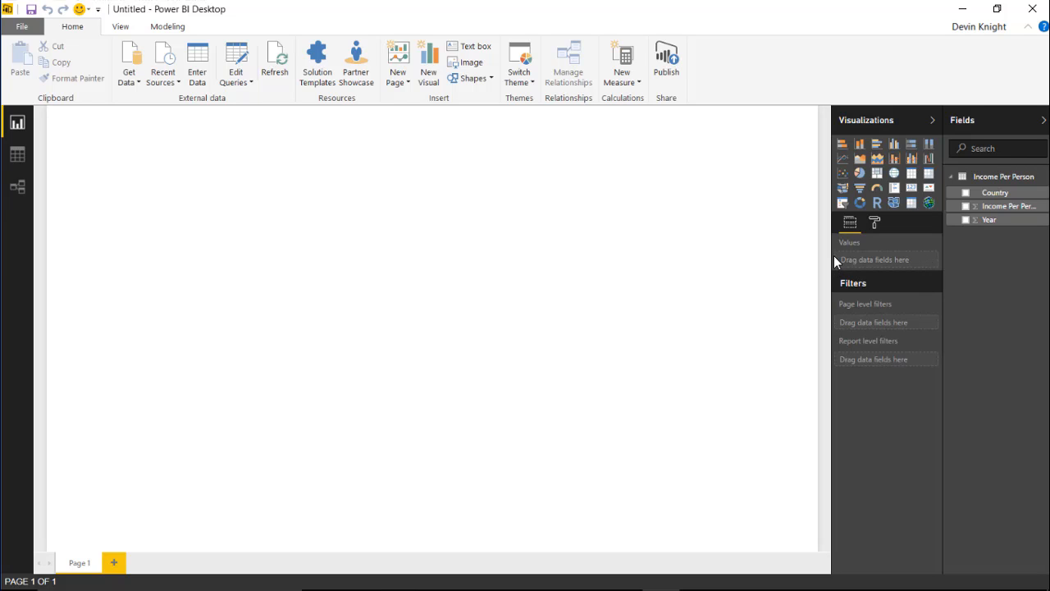
Widen the Visualizations pane and import the custom visual LineDotChart.0.3.4.pbiviz from the Custom Visuals folder.
drag(834, 255, 806, 268)
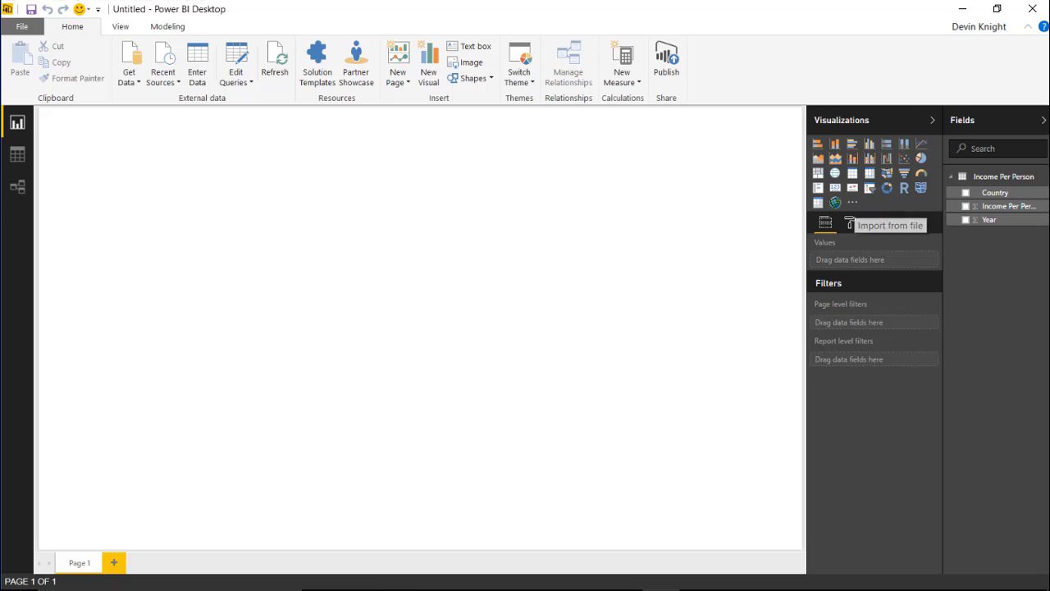
click(854, 206)
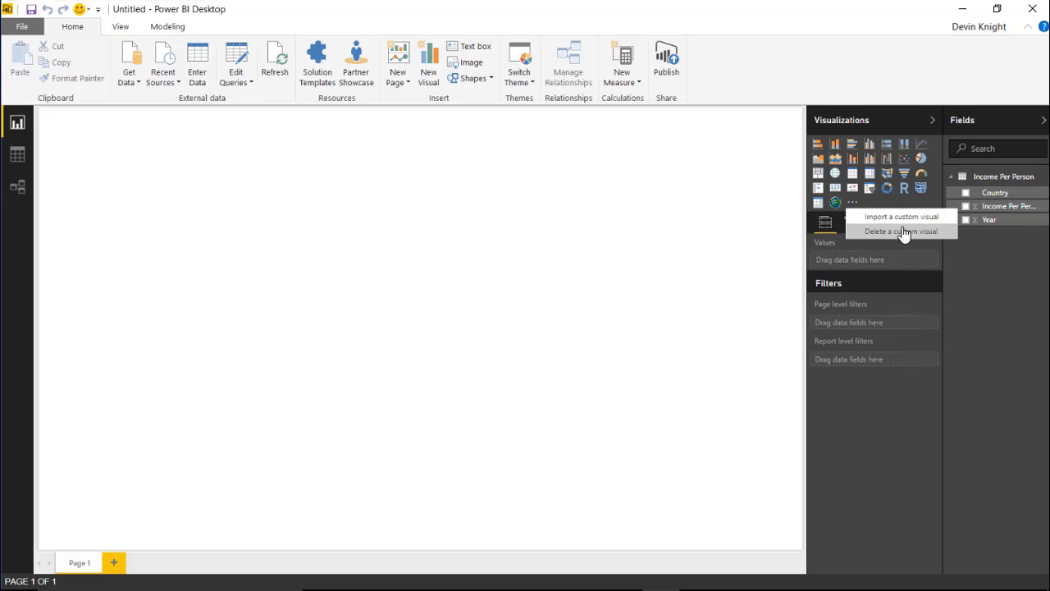
click(901, 217)
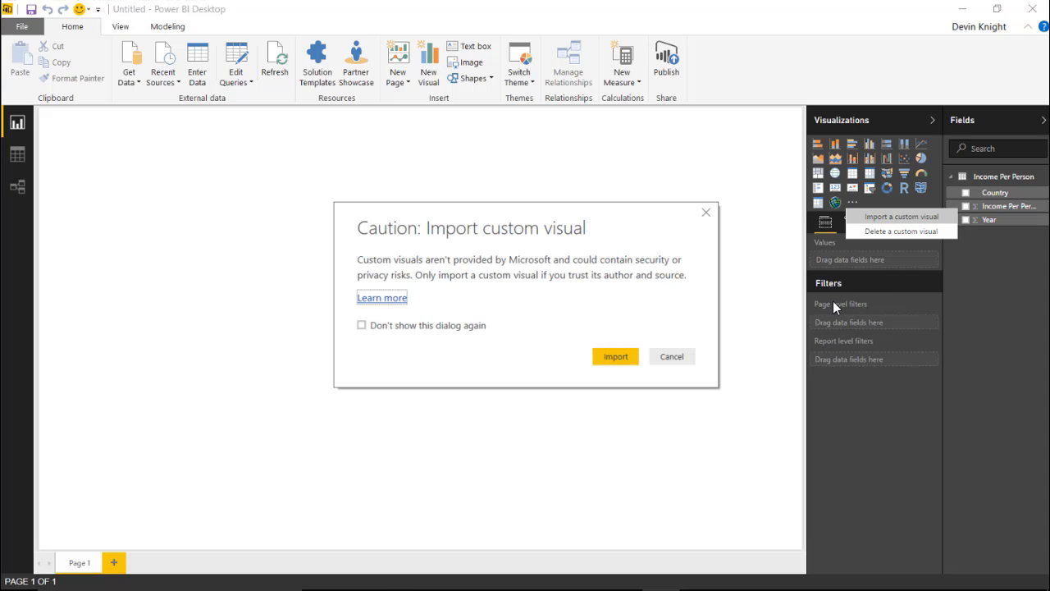
click(617, 357)
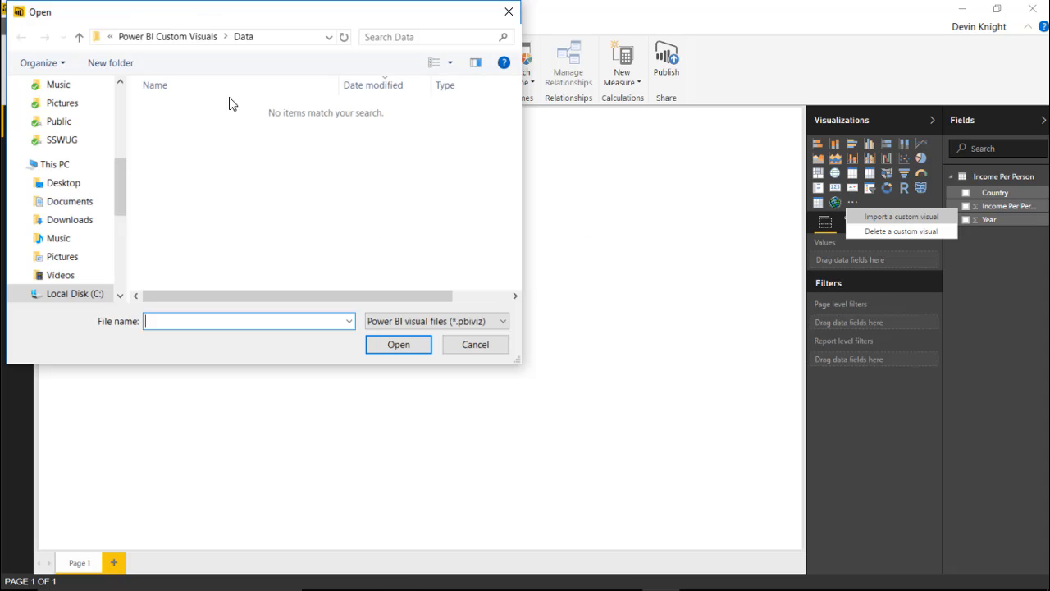
click(208, 39)
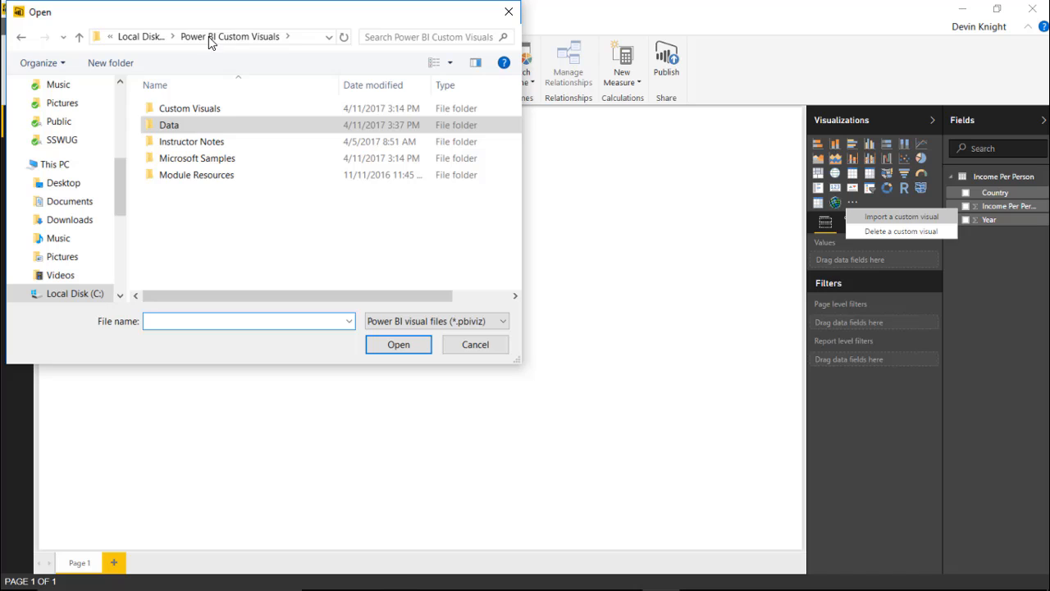
double_click(193, 108)
key(Down)
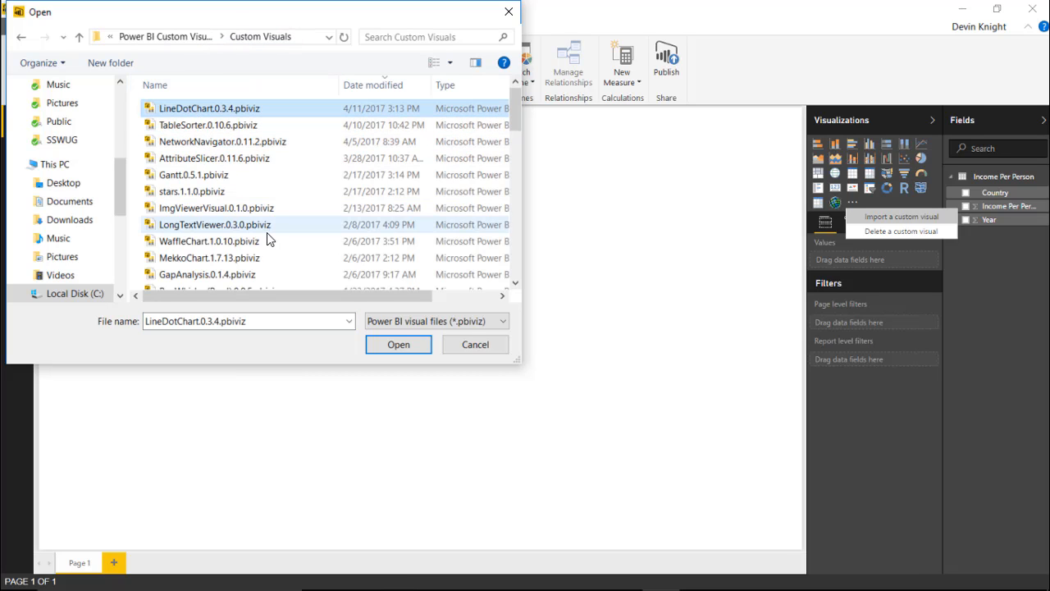
click(400, 345)
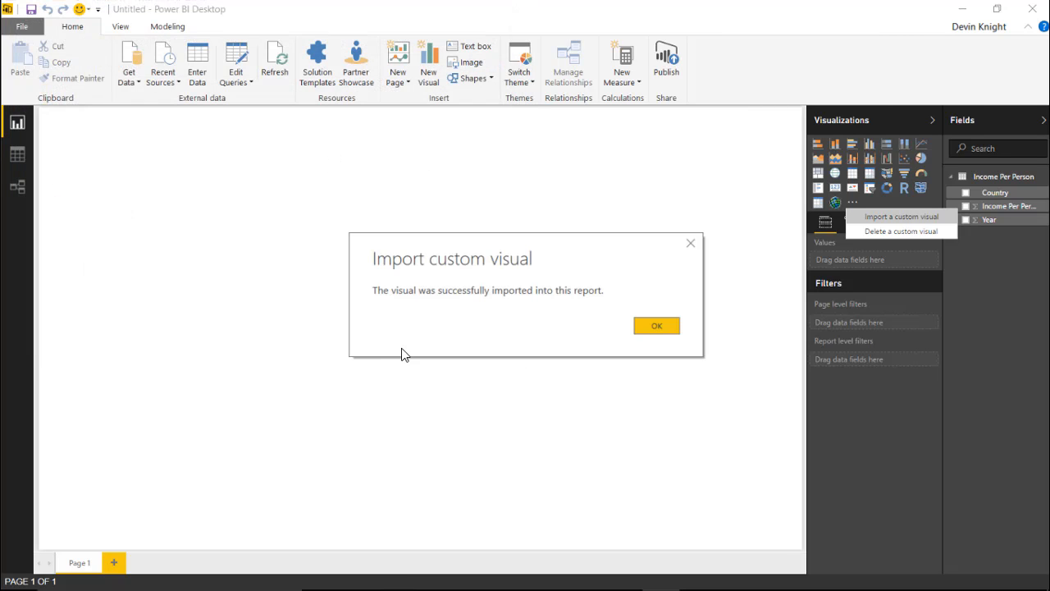
click(654, 328)
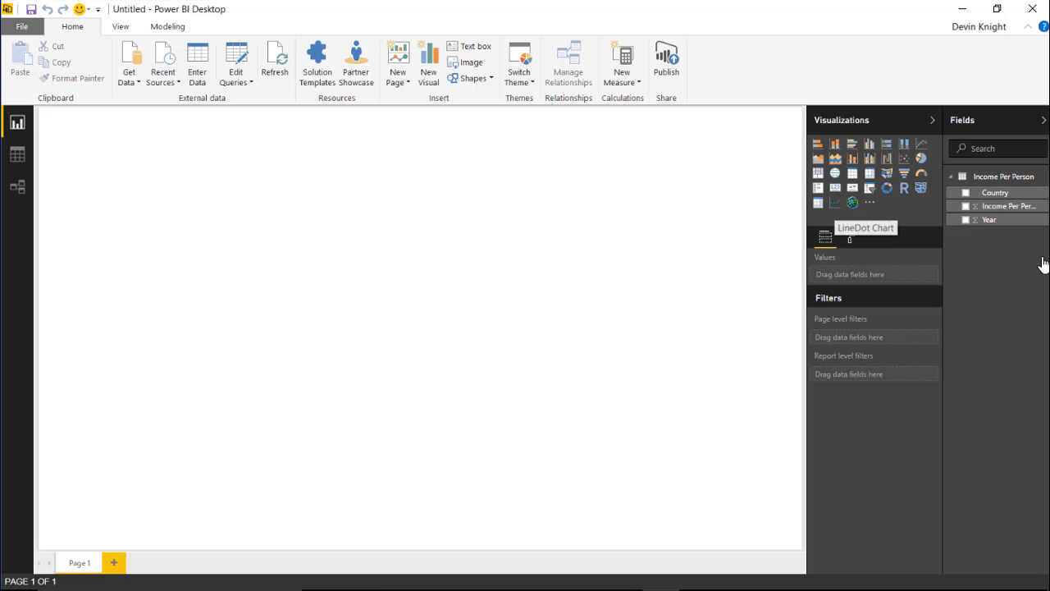
Add a LineDot Chart enlarged to cover most of the page, with Year as Date and Income Per Person as Values.
click(834, 206)
drag(209, 295, 714, 576)
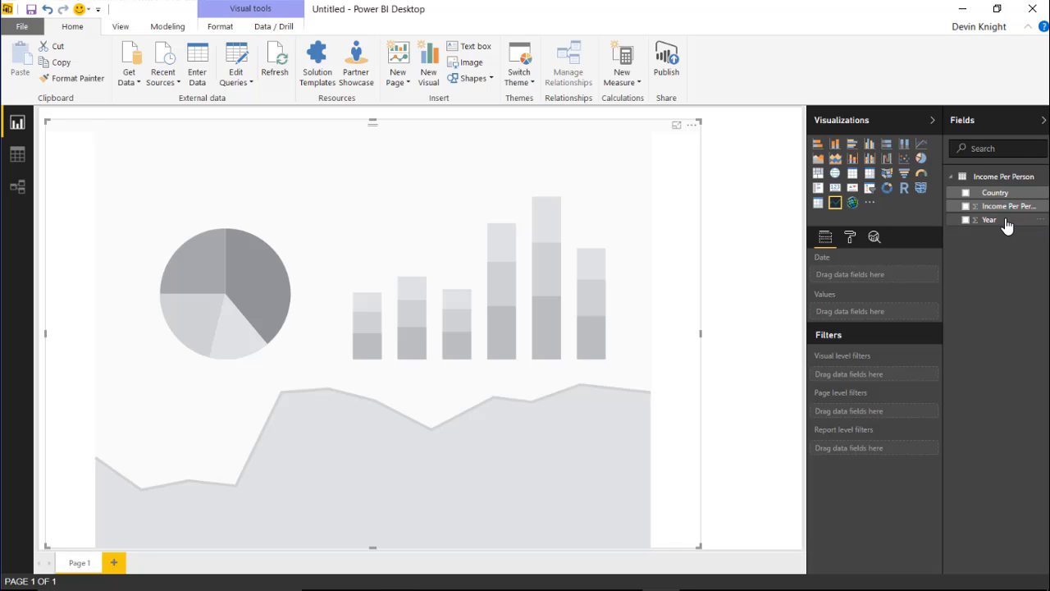
drag(1009, 227, 899, 291)
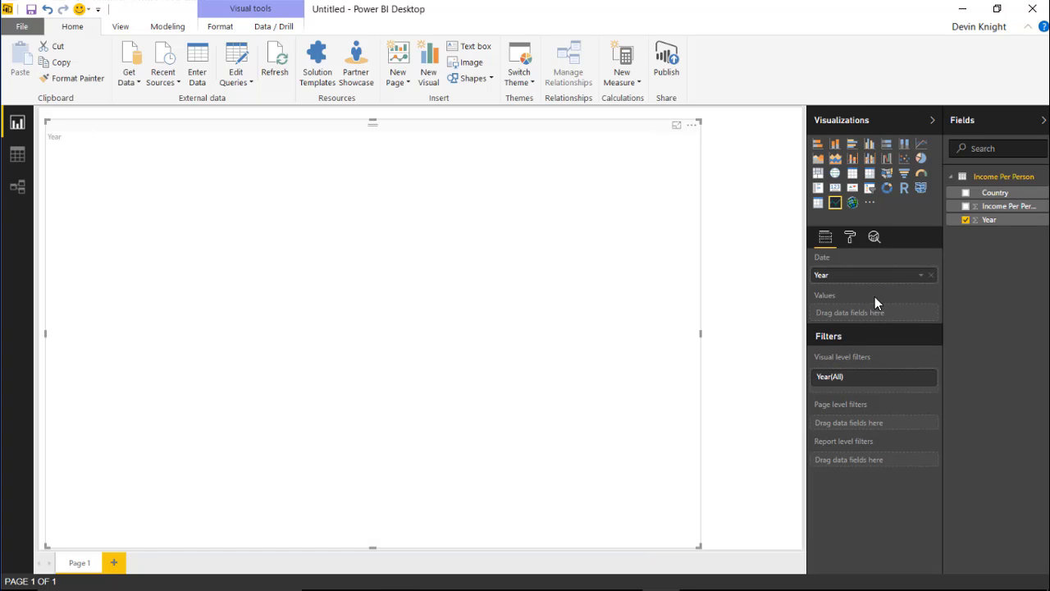
drag(966, 206, 891, 322)
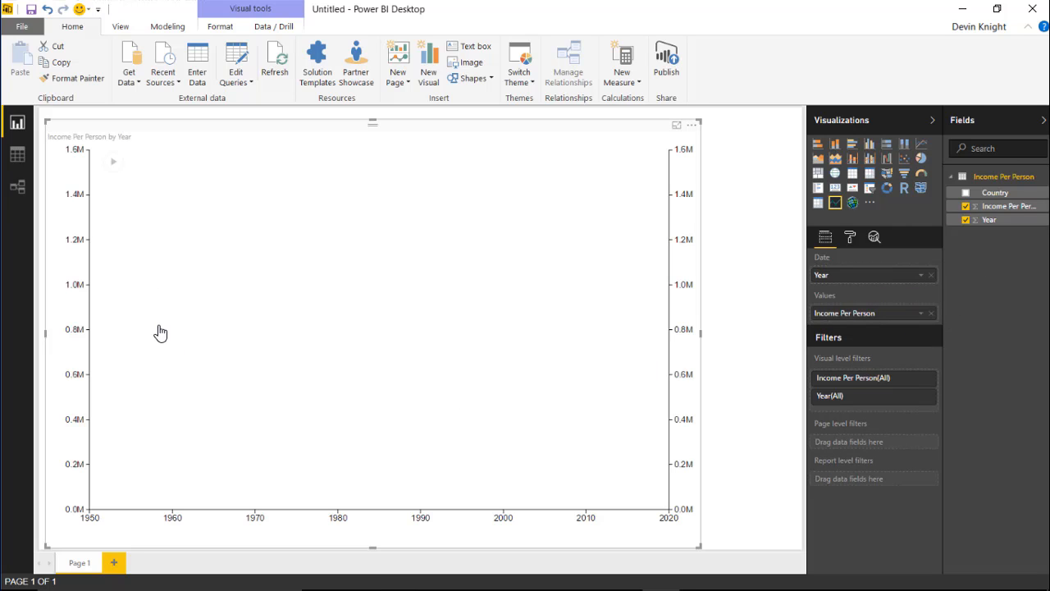
Play the chart's animation and highlight the dots for 2011, 2004 and 2000 in turn, clearing the highlight at the end.
click(113, 163)
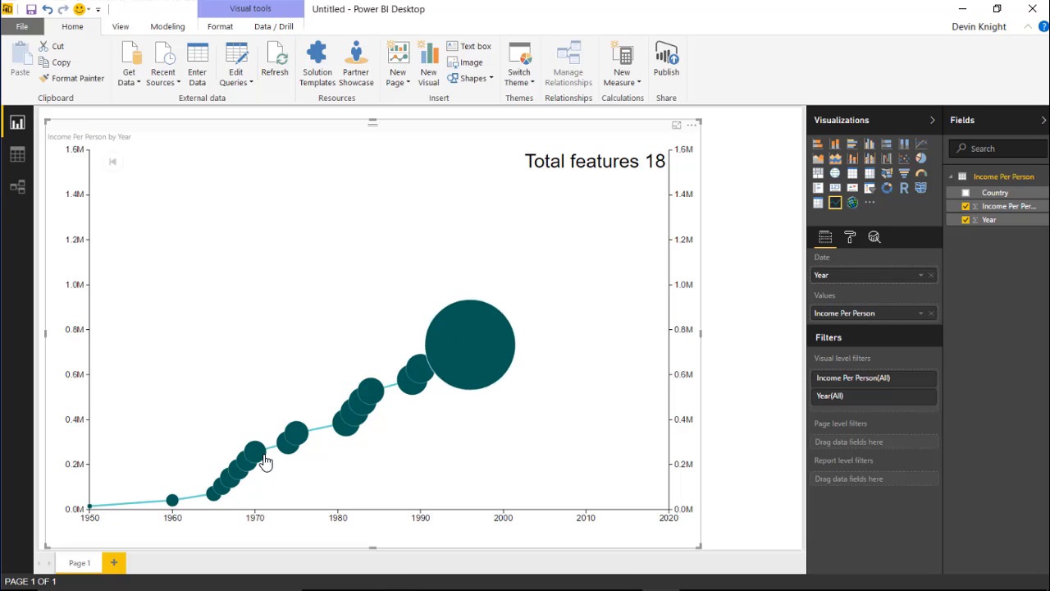
mouse_move(264, 462)
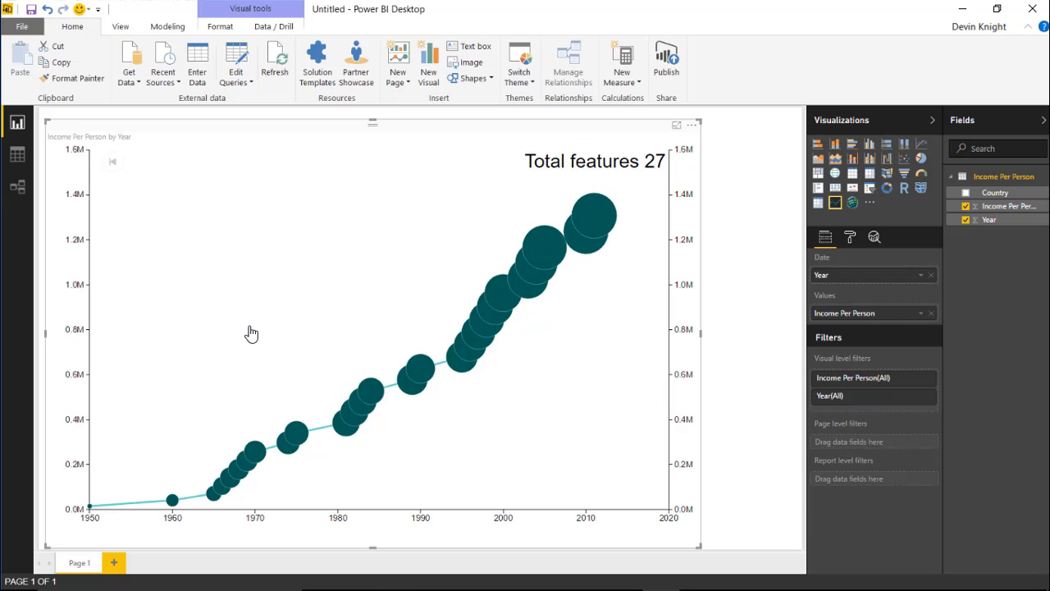
mouse_move(546, 250)
mouse_move(455, 375)
click(604, 226)
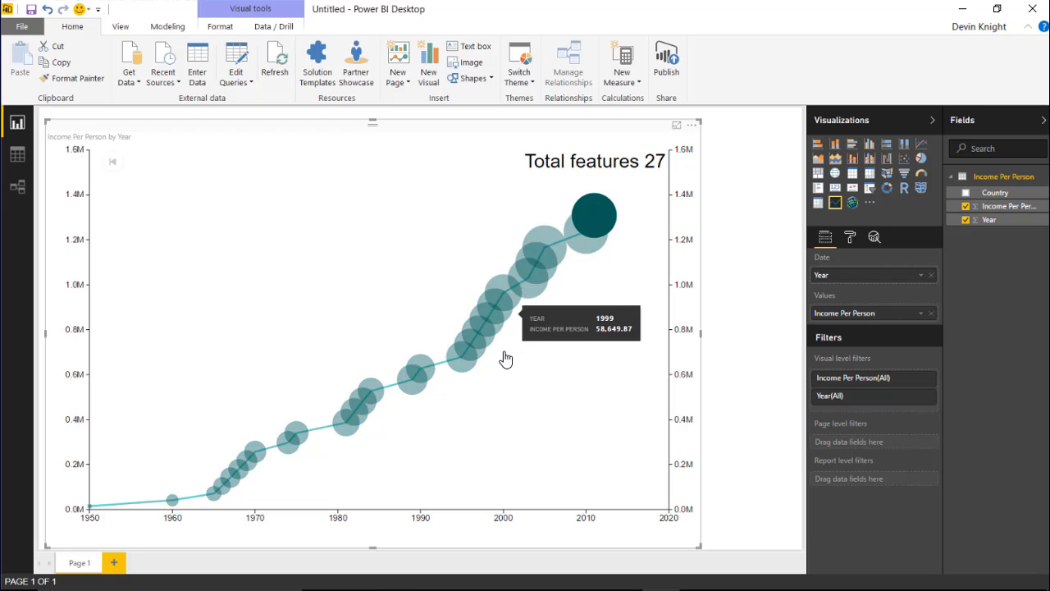
click(537, 260)
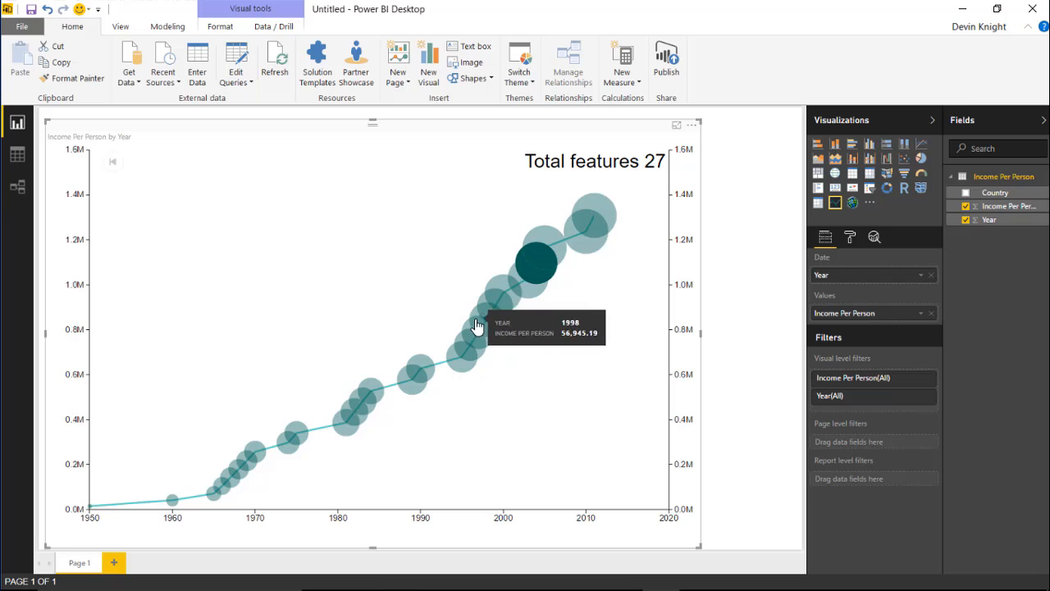
click(502, 293)
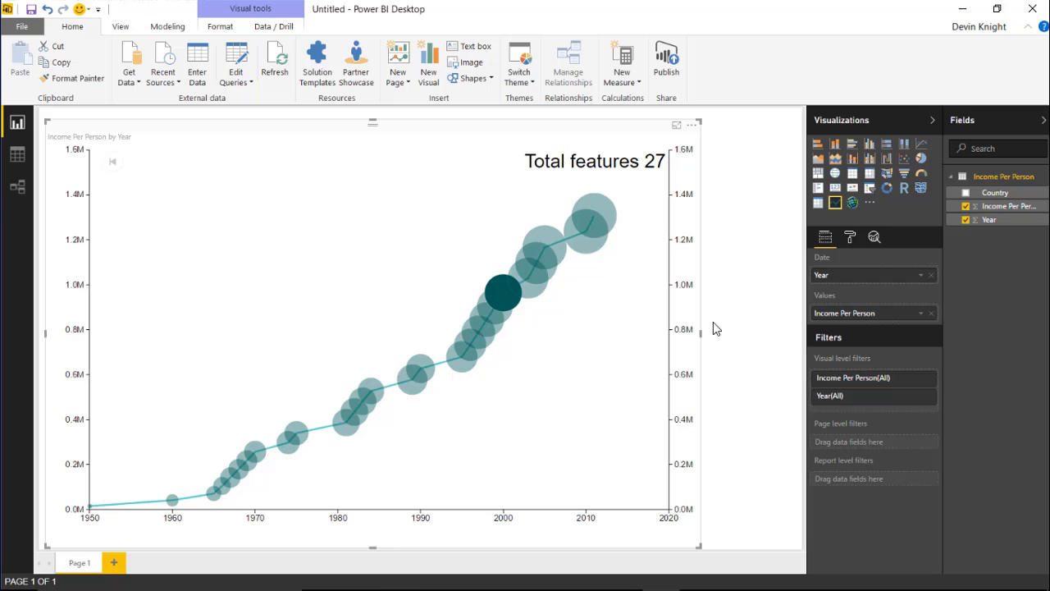
click(597, 400)
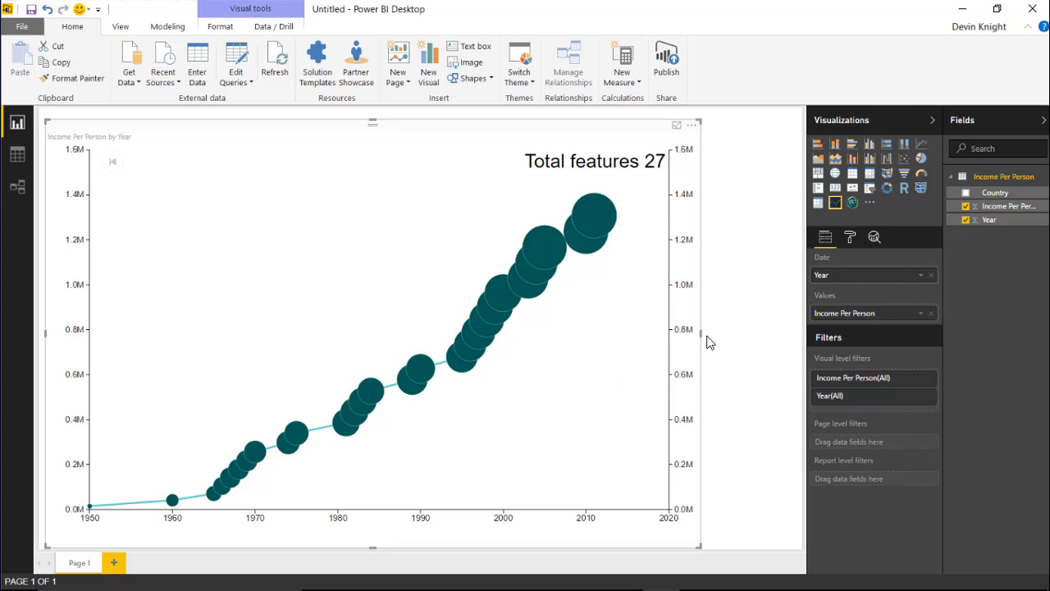
In the LineDot chart's line formatting, set the thickness to 7 and look over the available fill colors.
click(850, 237)
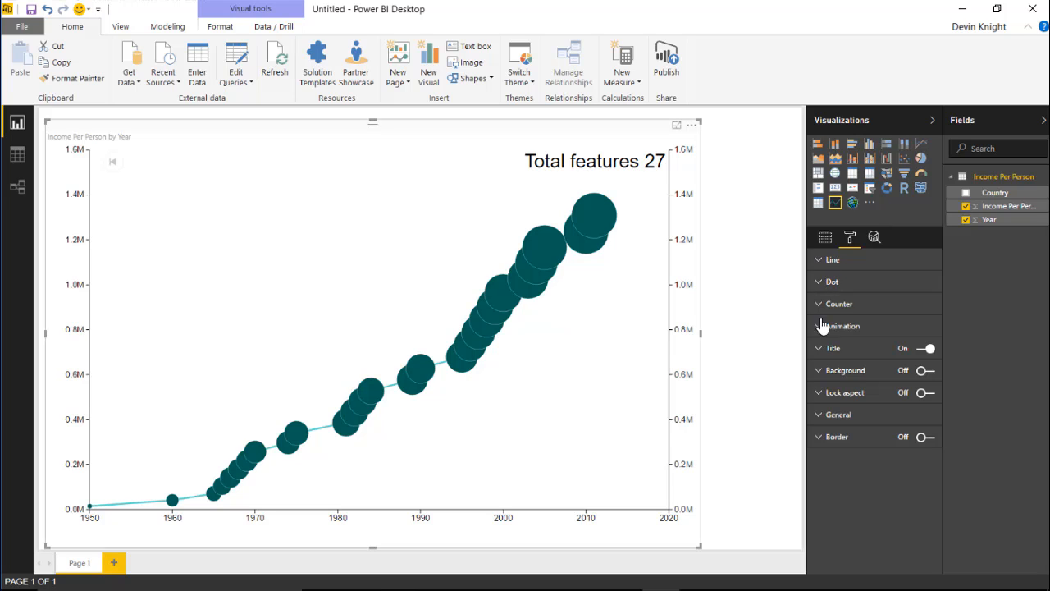
click(820, 261)
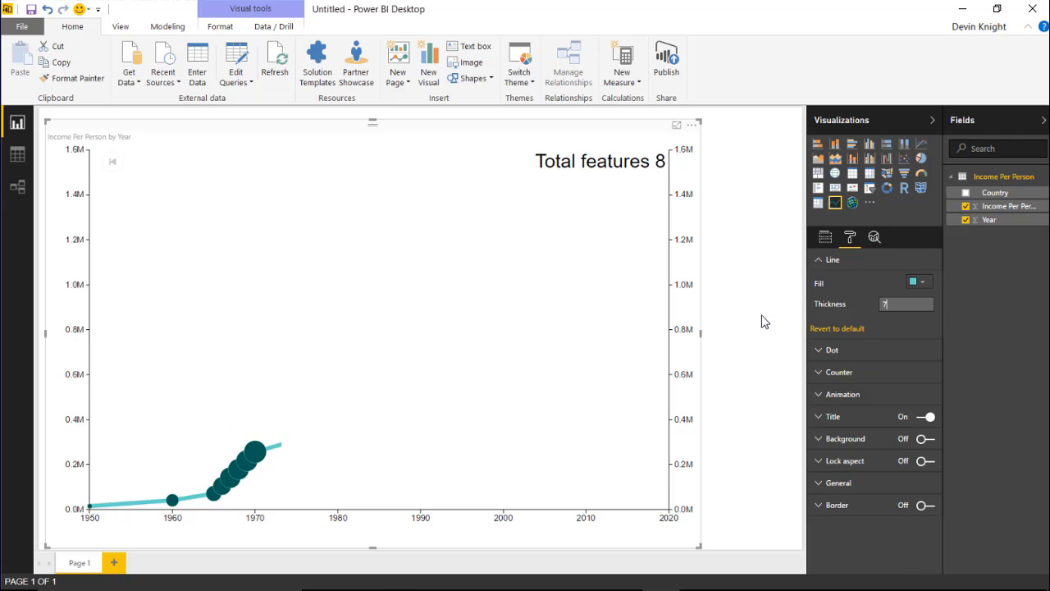
click(917, 282)
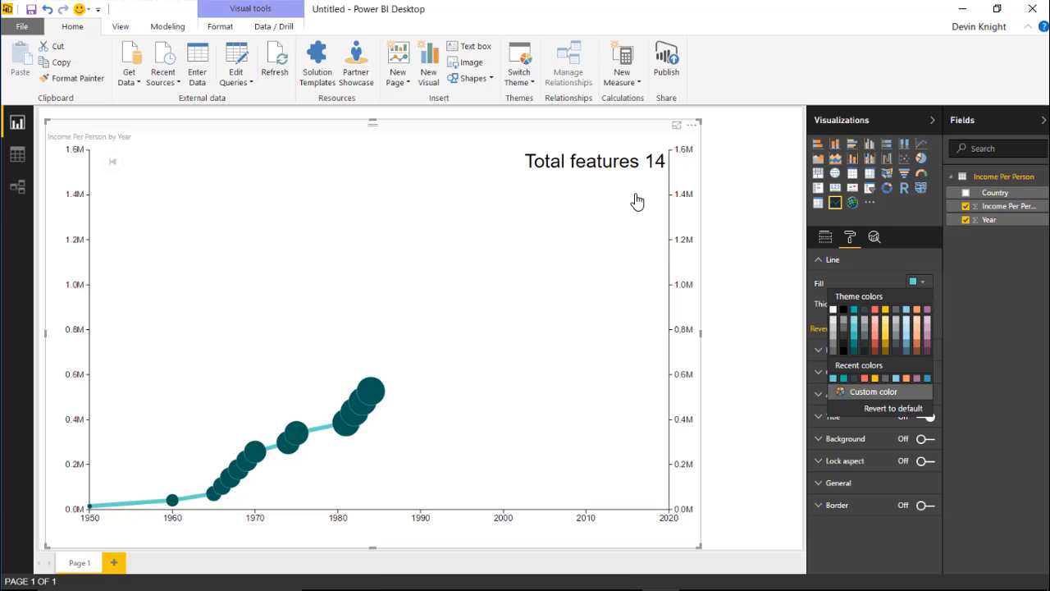
click(631, 227)
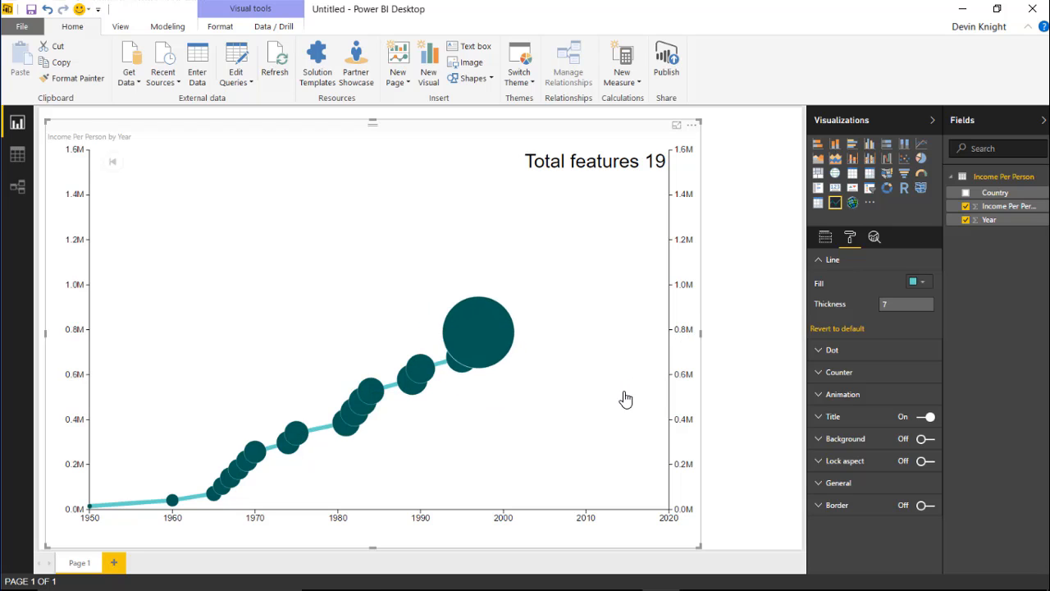
click(818, 259)
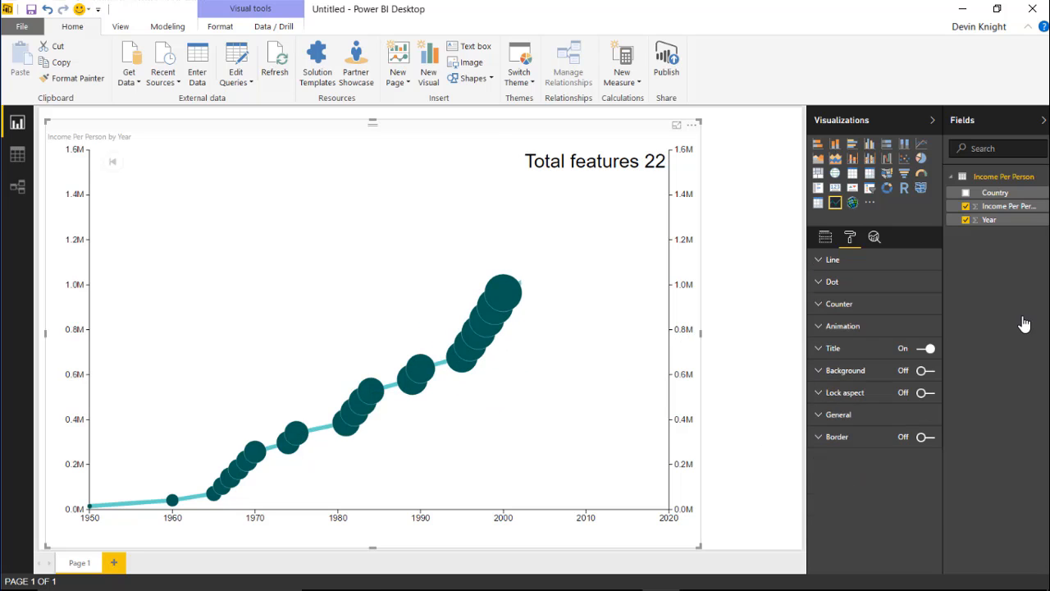
Set the fill color of the LineDot chart's dots to the theme's yellow.
click(818, 282)
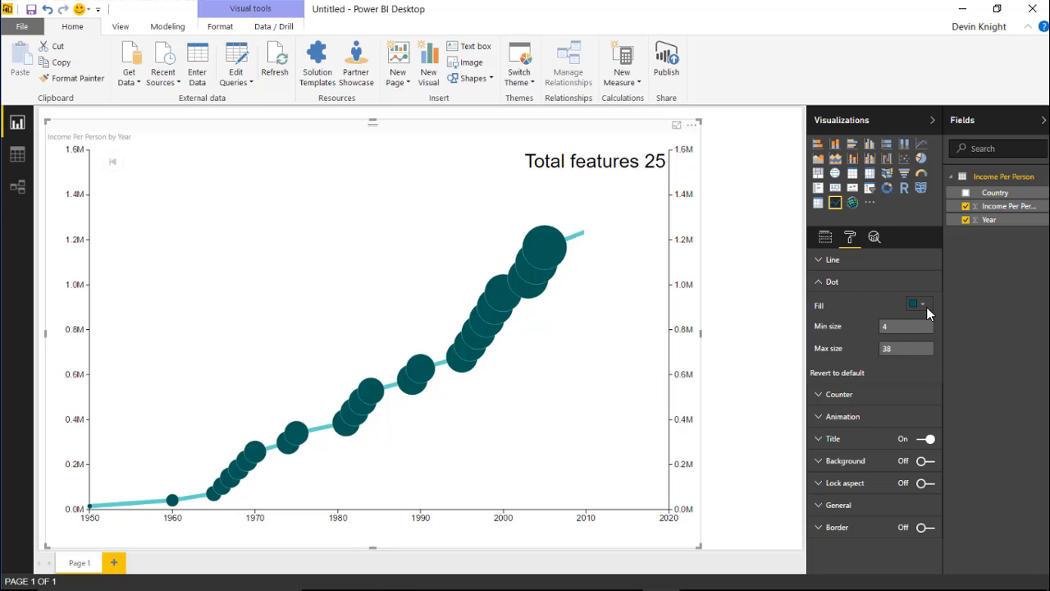
click(928, 307)
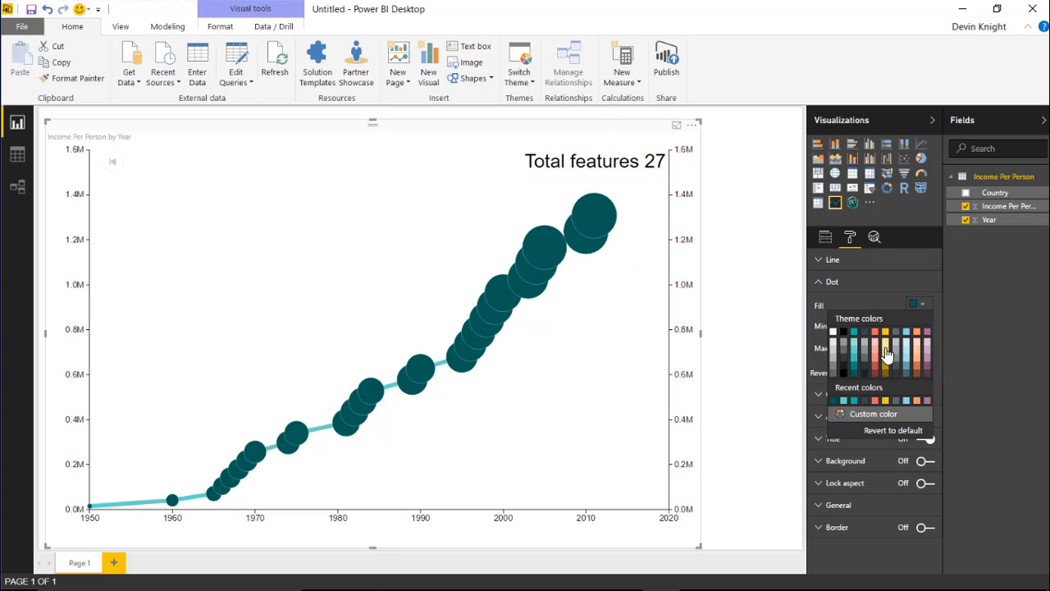
click(886, 332)
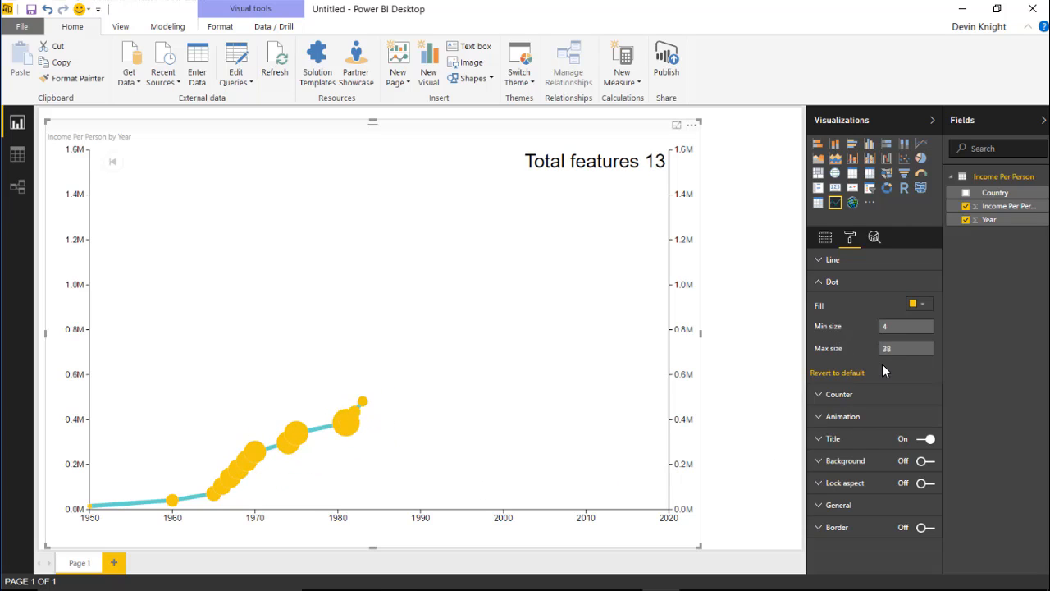
click(830, 281)
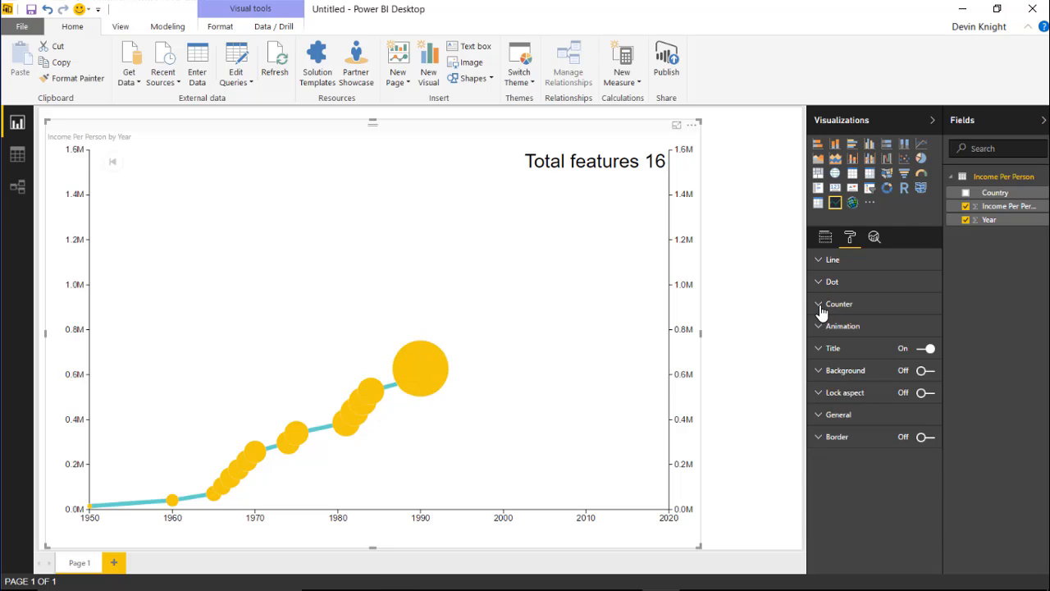
Change the chart's counter title to "Total Year Recorded".
click(821, 305)
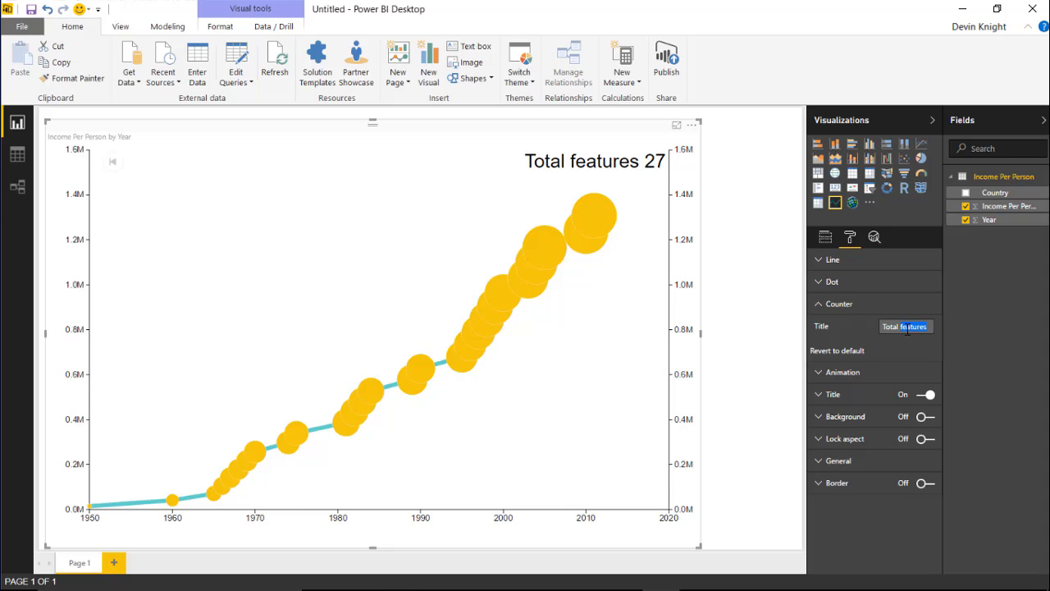
text(Recorded)
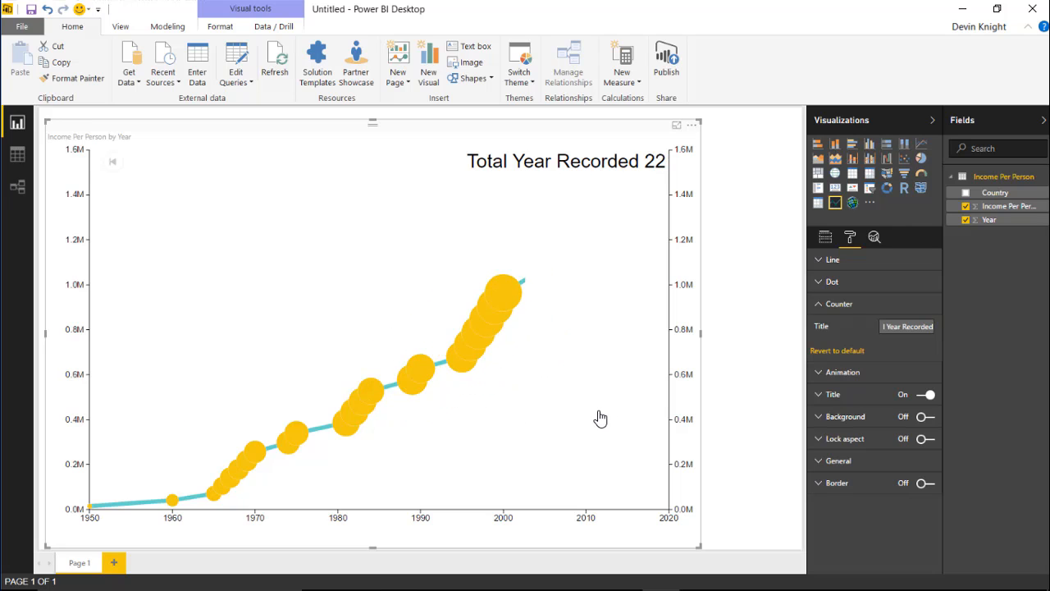
click(840, 303)
Try the chart's Animated and Stop on load options, set the animation time to 5, and play the animation.
click(824, 327)
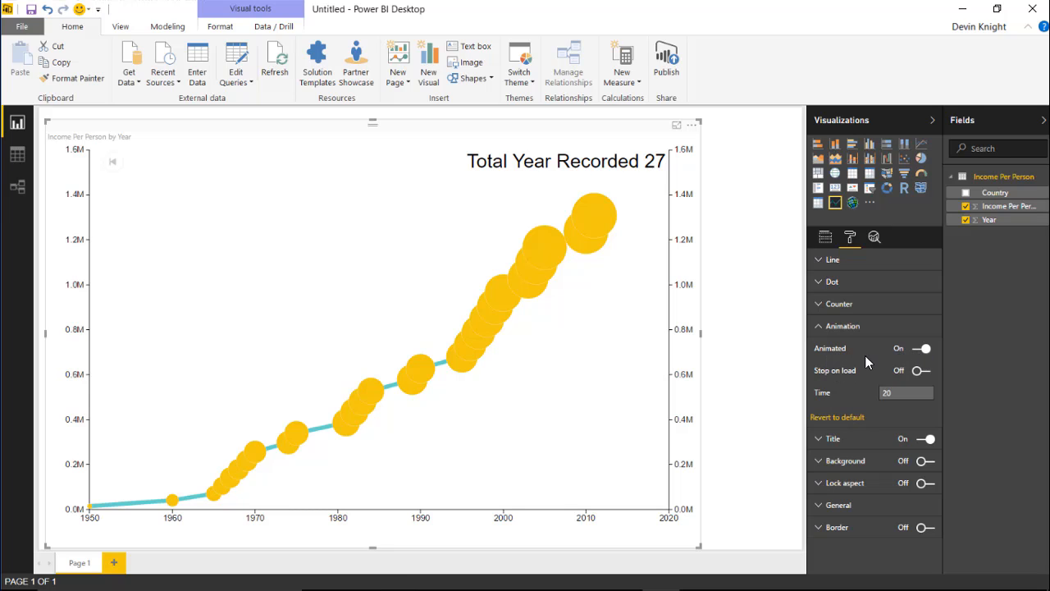
click(923, 348)
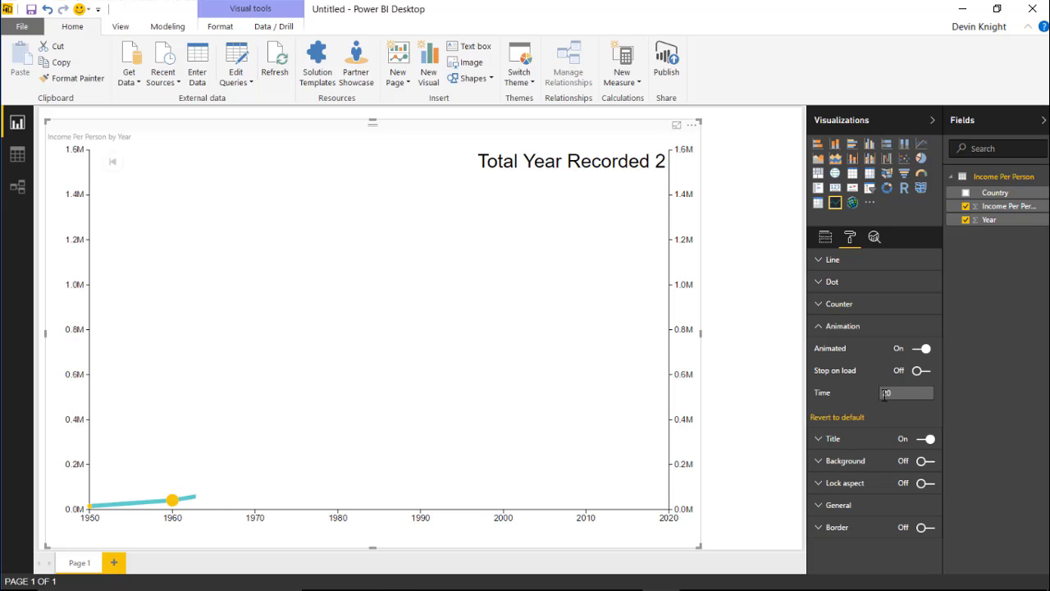
click(922, 371)
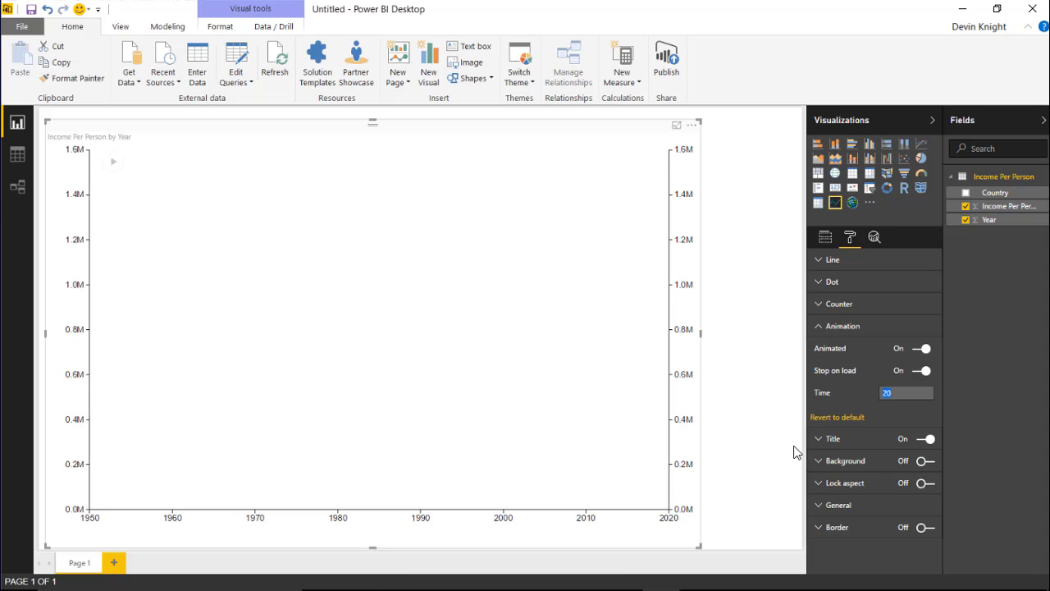
text(5)
click(114, 163)
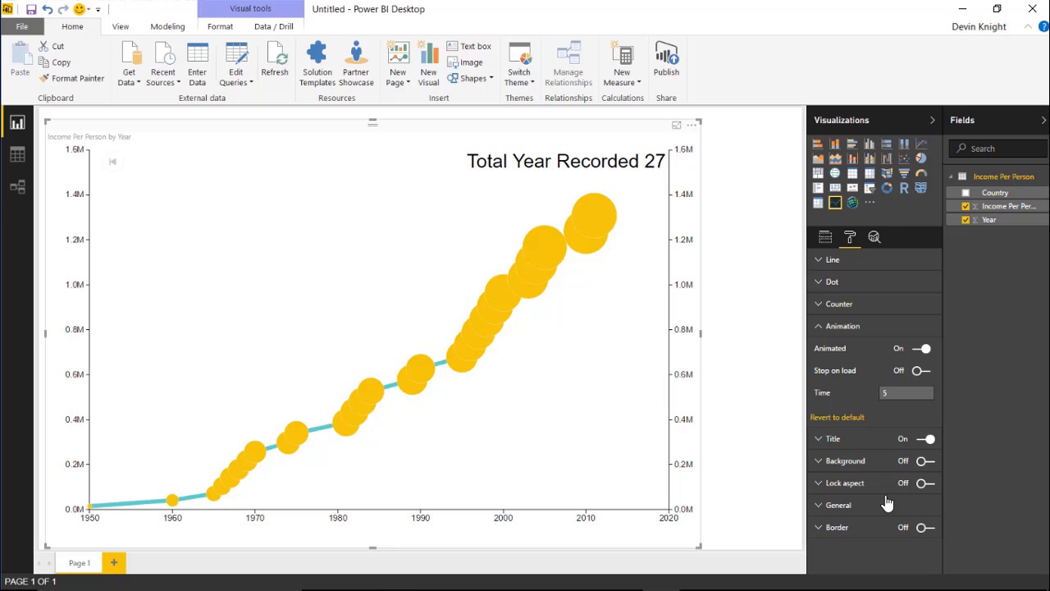
Look over the chart's general position and size settings and its line fill and thickness settings.
click(818, 510)
scroll(844, 498, down, 1)
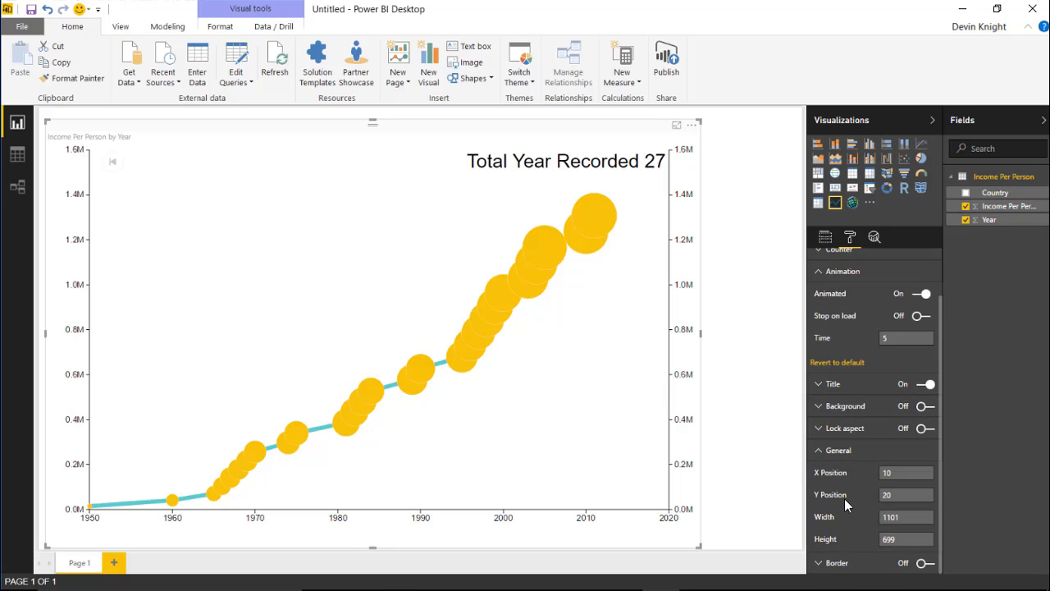
click(820, 457)
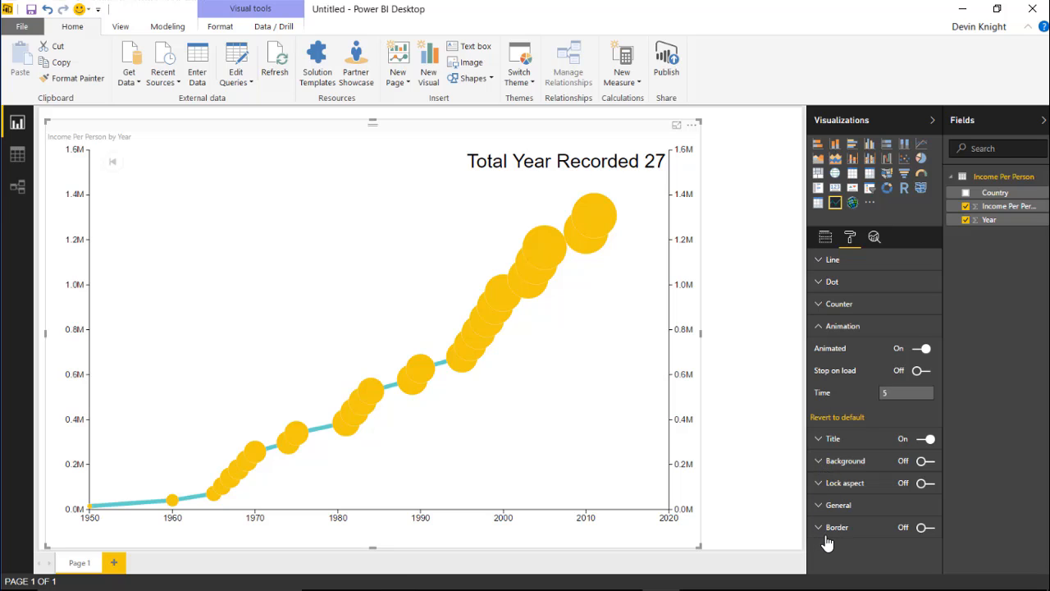
click(821, 328)
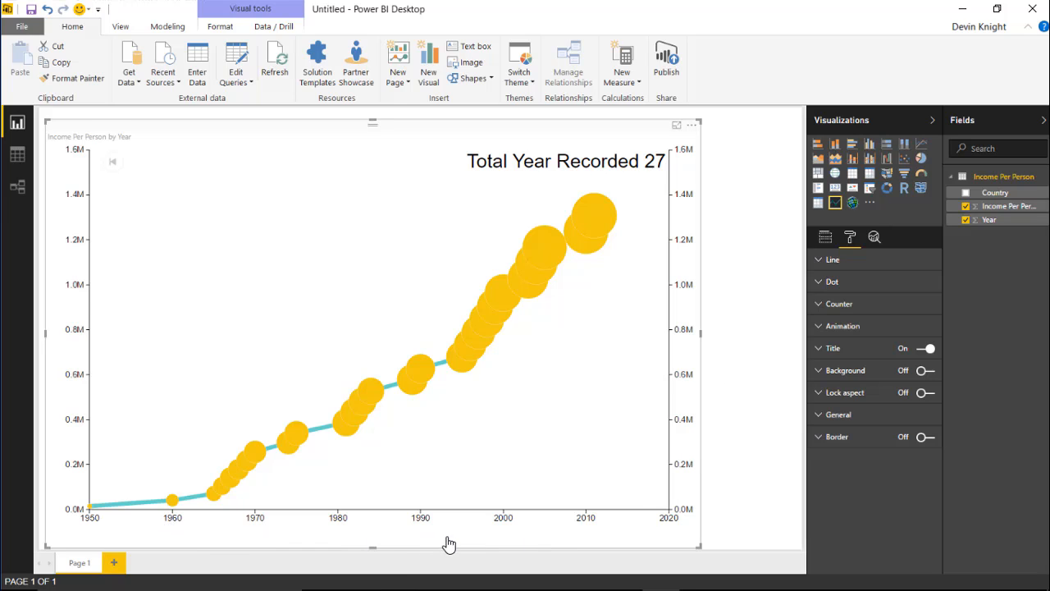
click(826, 261)
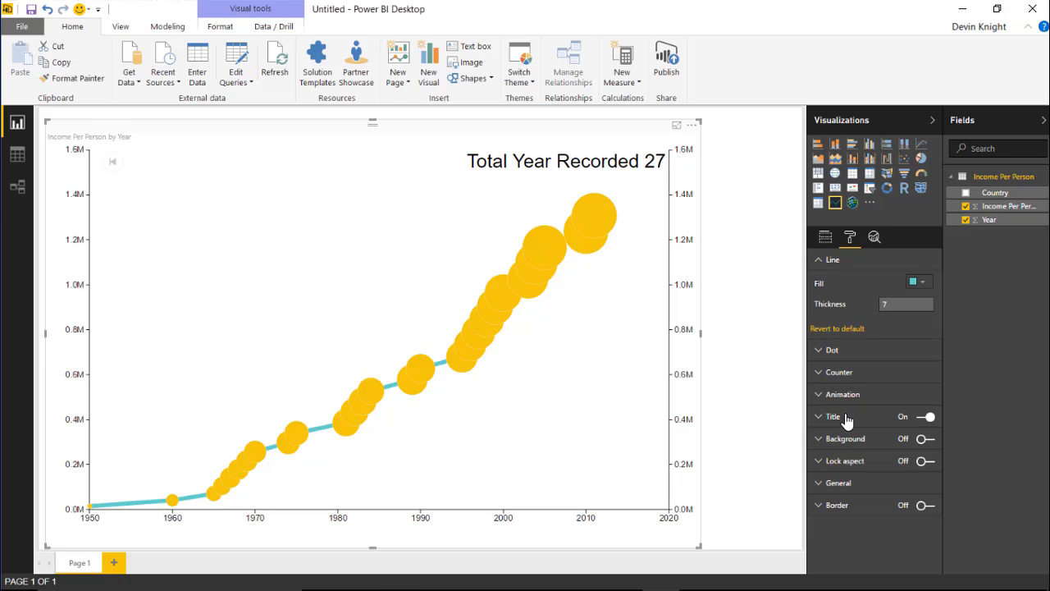
click(822, 261)
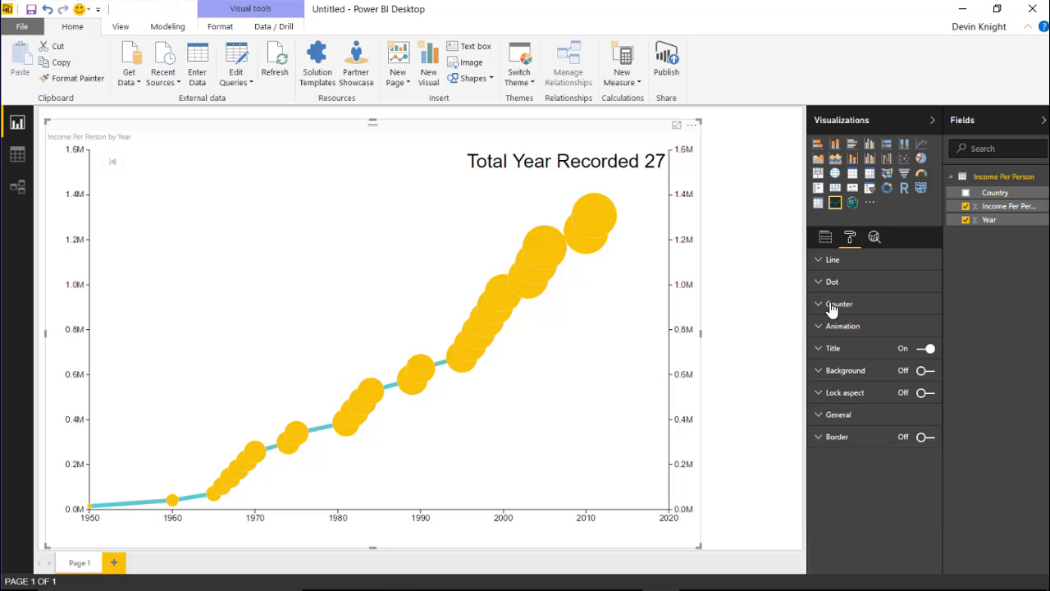